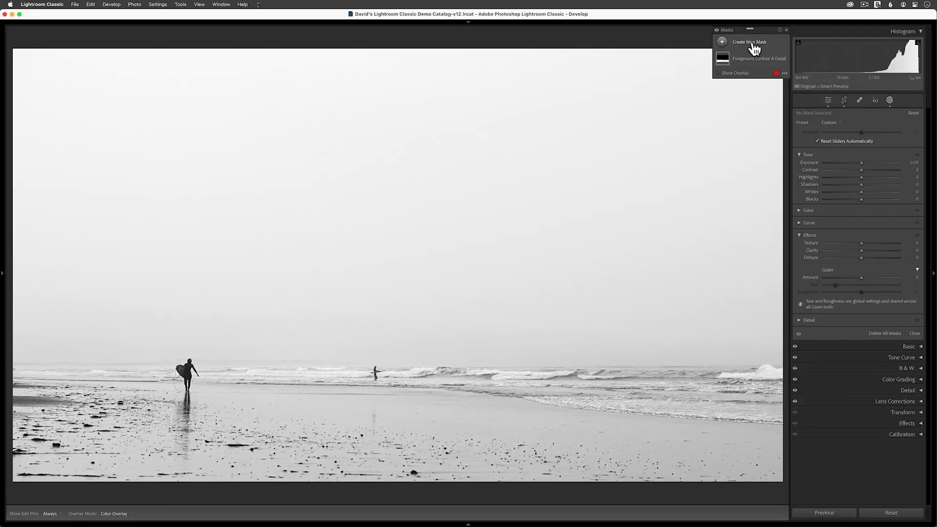
- Add a Luminance Range mask capped at tone 85 and give it grain Amount 100
{"action": "left_click", "coordinate": [753, 45]}
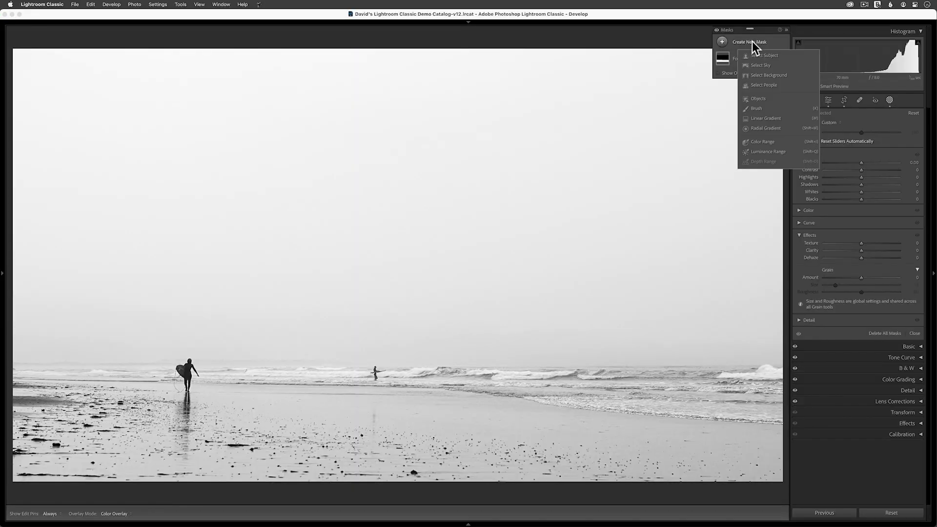
{"action": "left_click", "coordinate": [768, 150]}
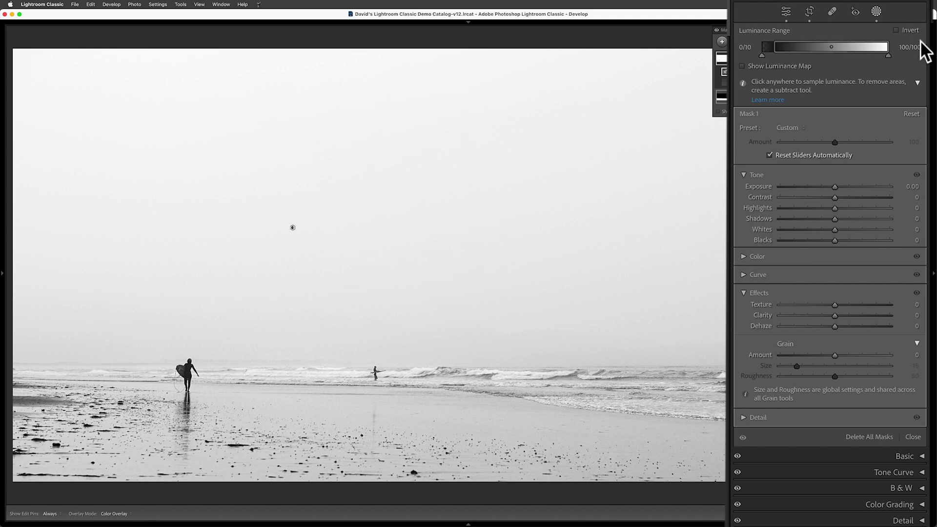
{"action": "left_click_drag", "start_coordinate": [883, 47], "coordinate": [869, 47]}
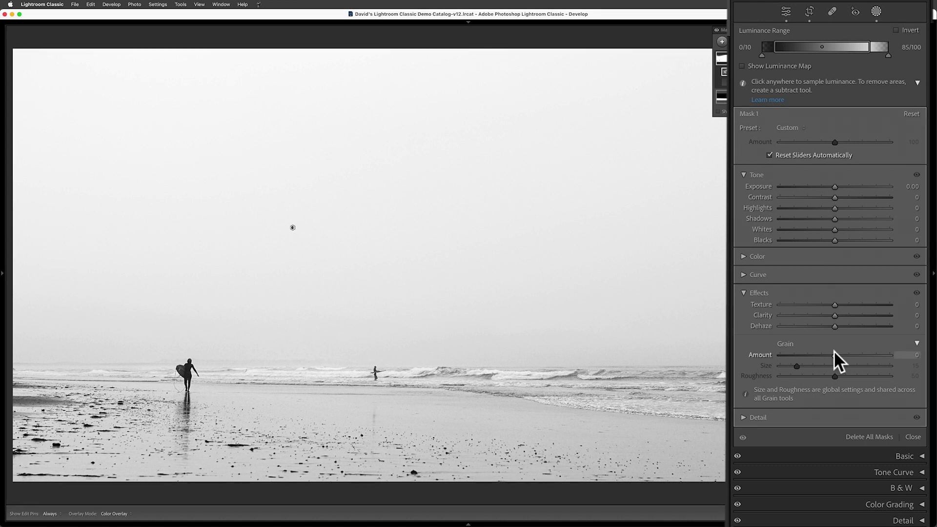
{"action": "left_click_drag", "start_coordinate": [833, 351], "coordinate": [835, 366]}
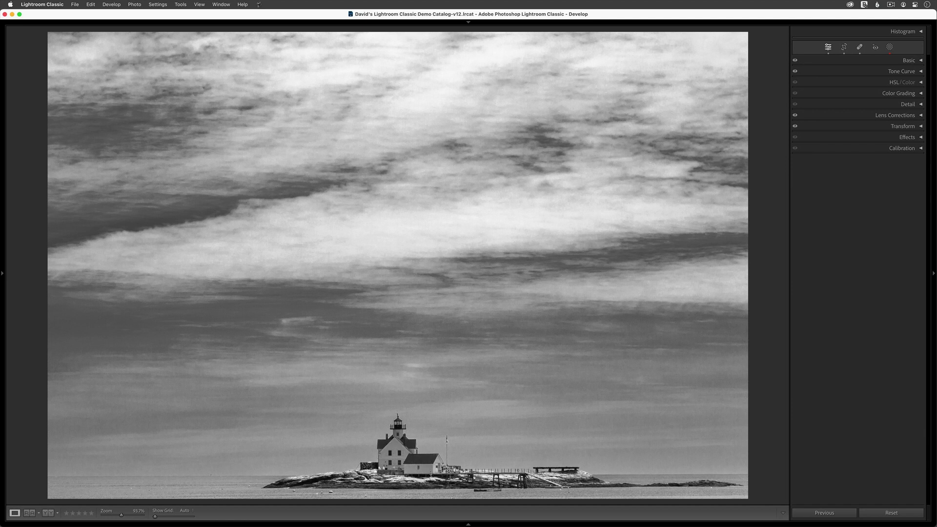
- Toggle the lighthouse photo between its colour original and the black-and-white edit
{"action": "key", "text": "backslash"}
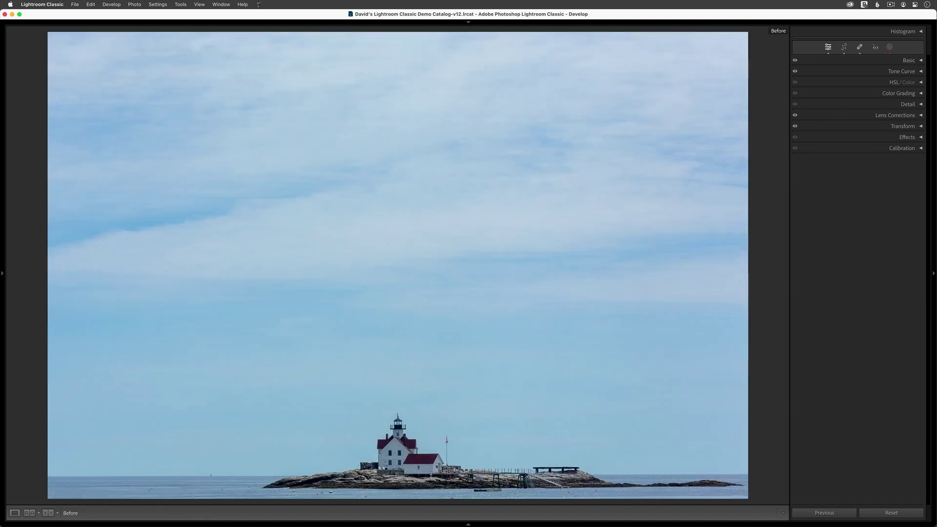
{"action": "key", "text": "backslash"}
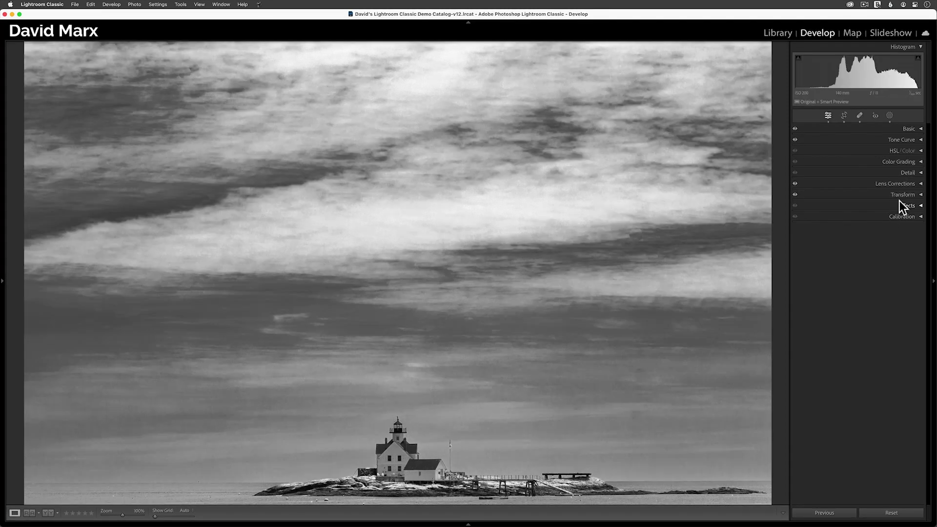
- Reset the Effects panel's global Grain Amount to 0 on the lighthouse photo
{"action": "left_click", "coordinate": [900, 203]}
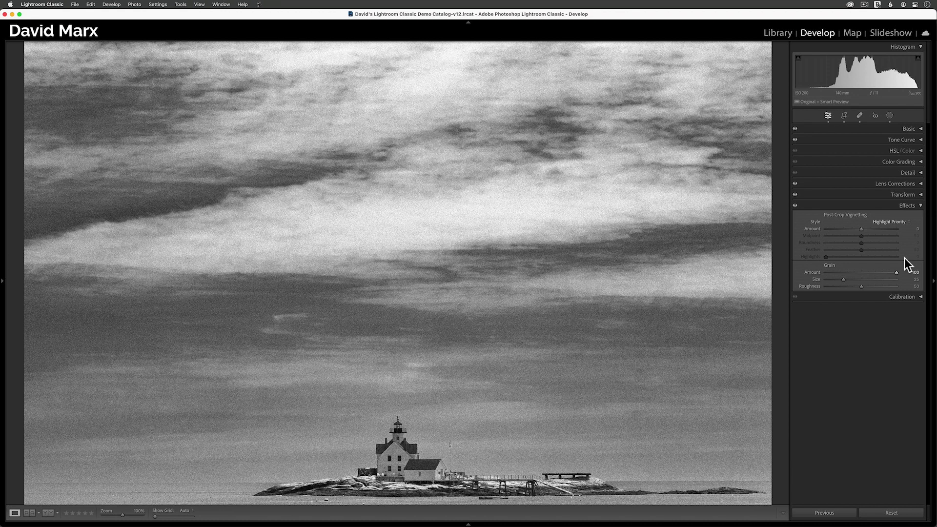
{"action": "double_click", "coordinate": [829, 265]}
{"action": "left_click", "coordinate": [919, 205]}
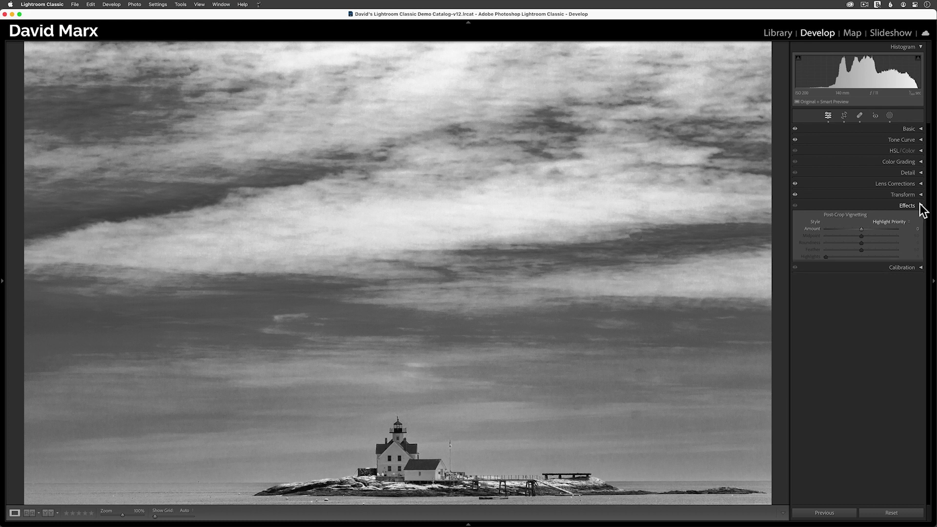
- Create a Select Sky mask on the lighthouse photo with grain Amount 35 and Size 9
{"action": "left_click", "coordinate": [889, 115]}
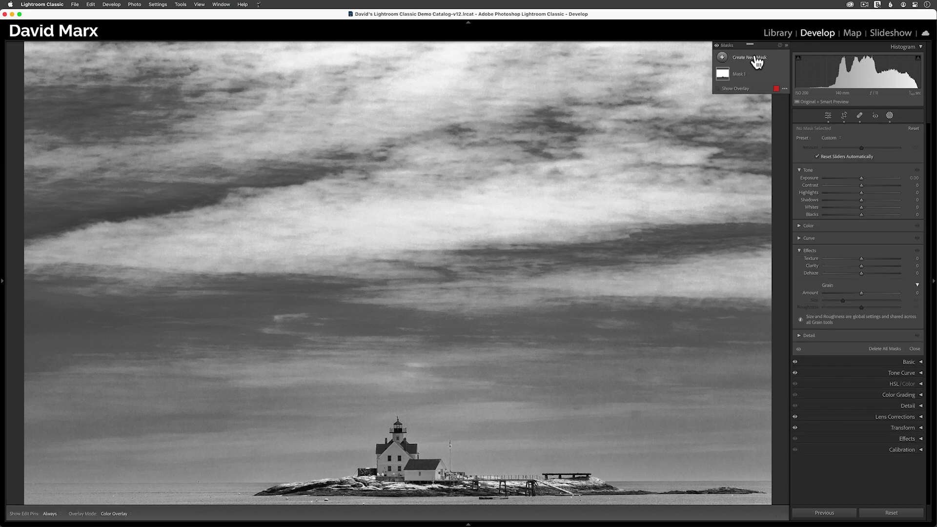
{"action": "left_click", "coordinate": [757, 59]}
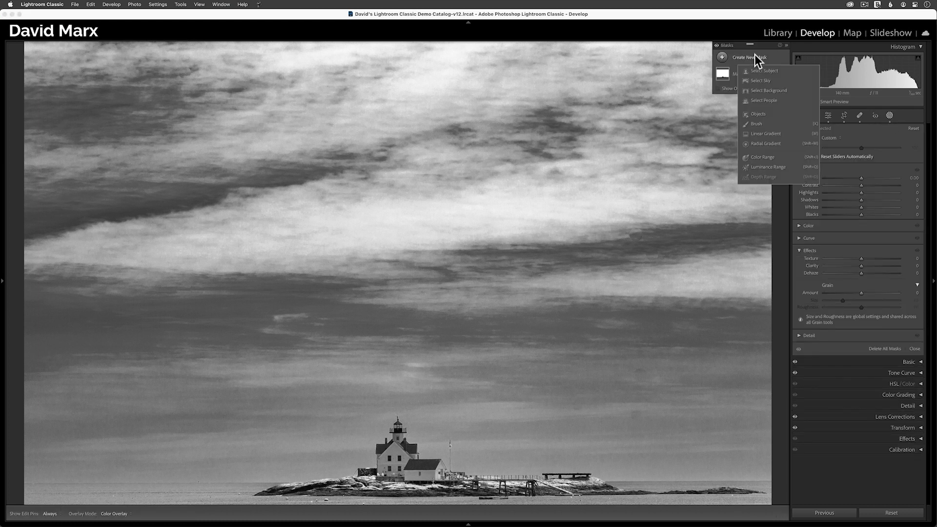
{"action": "left_click", "coordinate": [761, 81]}
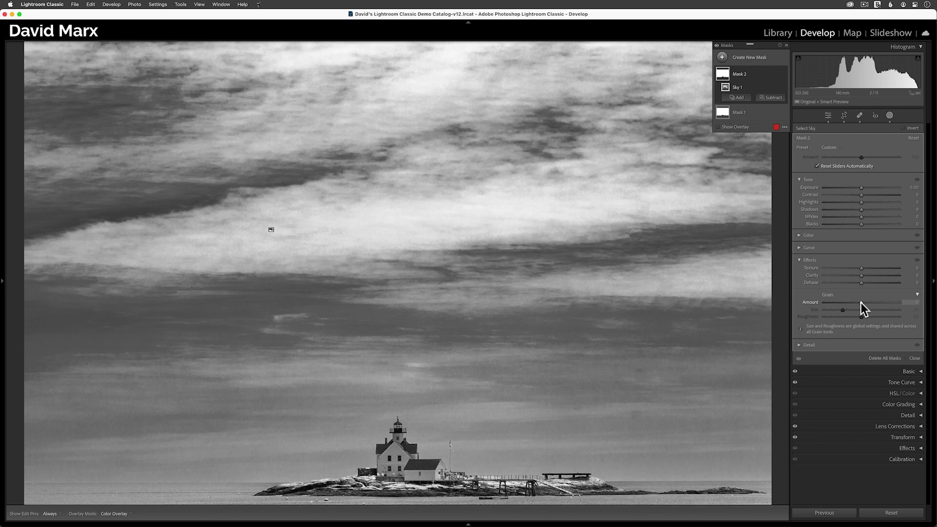
{"action": "left_click_drag", "start_coordinate": [861, 303], "coordinate": [881, 304]}
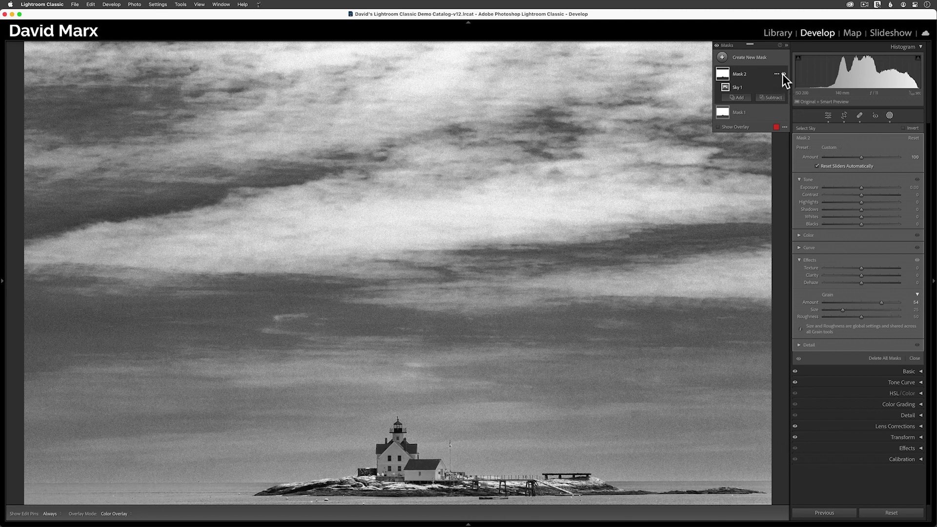
- Toggle the sky mask's visibility repeatedly to compare the clouds with and without grain
{"action": "left_click", "coordinate": [783, 74]}
{"action": "left_click", "coordinate": [782, 74]}
{"action": "left_click", "coordinate": [783, 74]}
{"action": "left_click", "coordinate": [783, 74]}
{"action": "left_click", "coordinate": [783, 74]}
{"action": "left_click", "coordinate": [783, 74]}
{"action": "left_click", "coordinate": [782, 74]}
{"action": "left_click", "coordinate": [782, 75]}
- Add a Select Subject mask covering the lighthouse and island, checking it with the red overlay
{"action": "left_click", "coordinate": [404, 451]}
{"action": "left_click", "coordinate": [746, 61]}
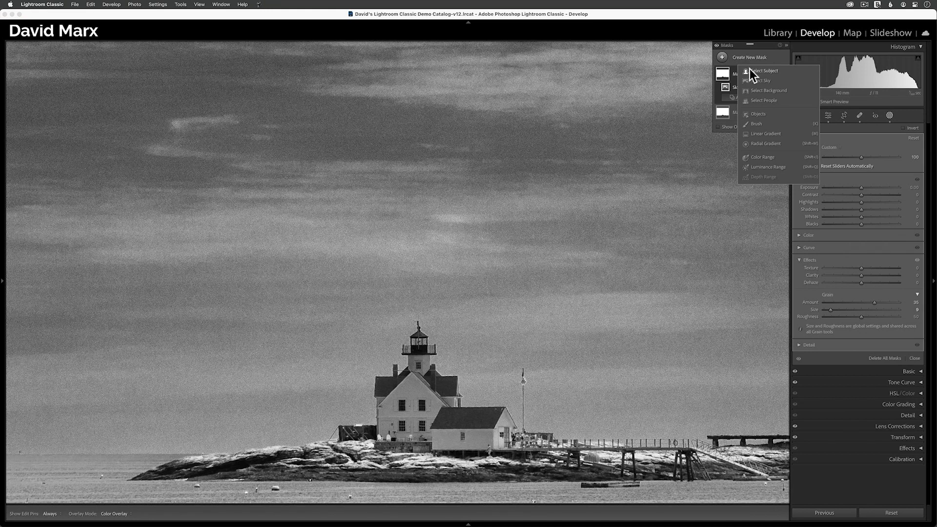
{"action": "left_click", "coordinate": [750, 70]}
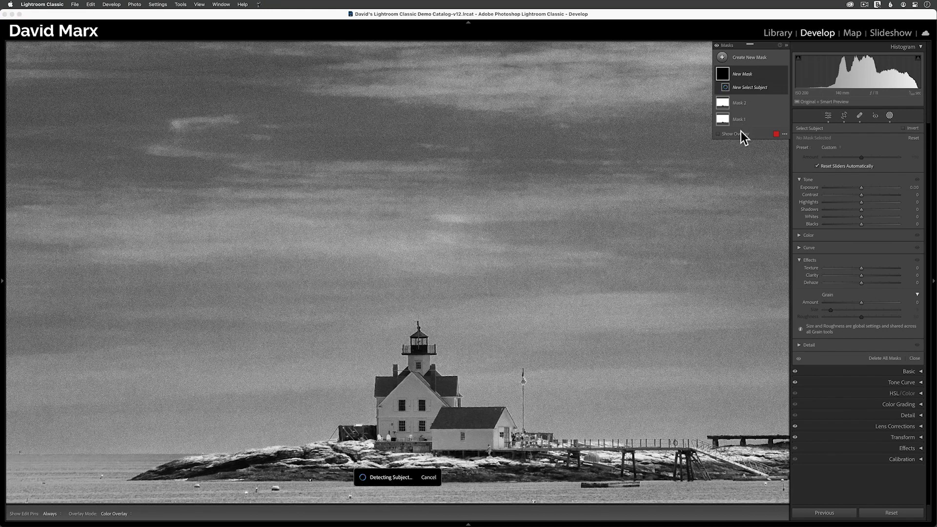
{"action": "left_click", "coordinate": [733, 144]}
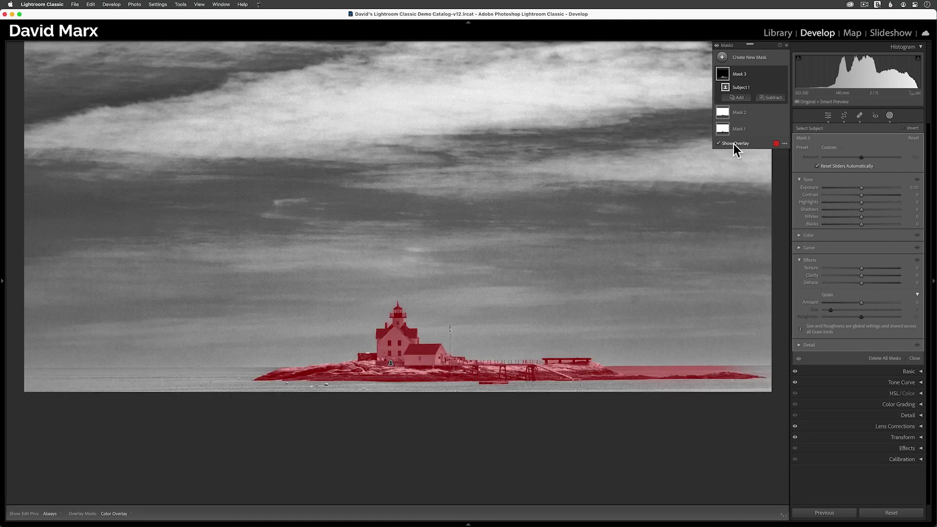
{"action": "left_click", "coordinate": [537, 241]}
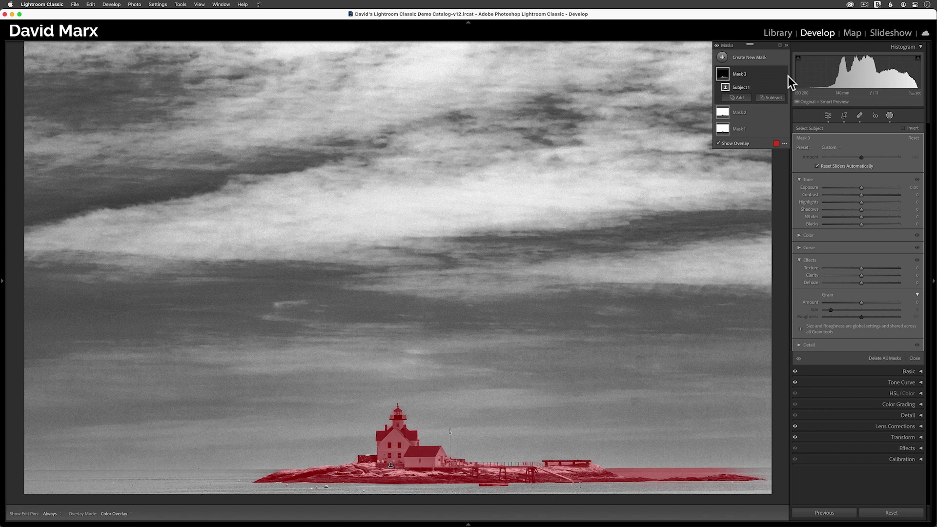
{"action": "left_click", "coordinate": [728, 145]}
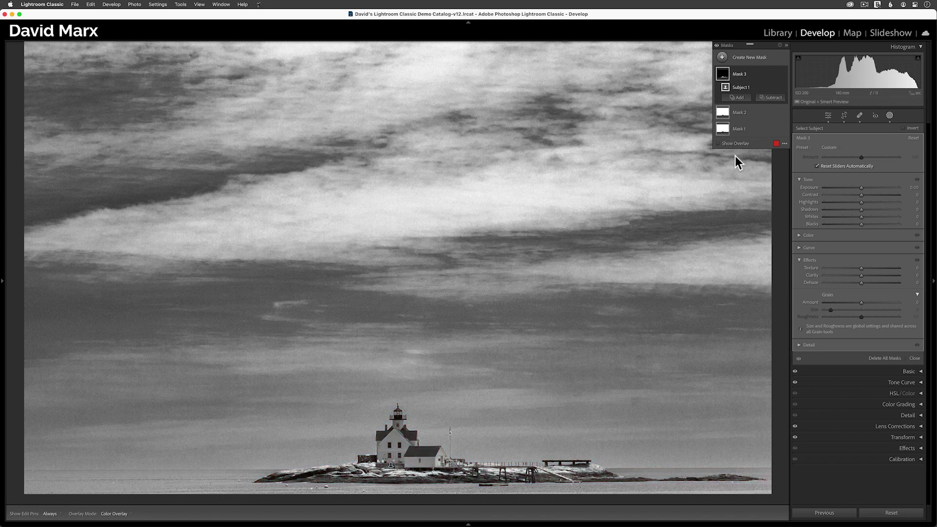
- Set the subject mask's grain Amount to 15, test coarser Roughness, then reset Roughness to 50
{"action": "left_click_drag", "start_coordinate": [861, 302], "coordinate": [867, 303]}
{"action": "key", "text": "z"}
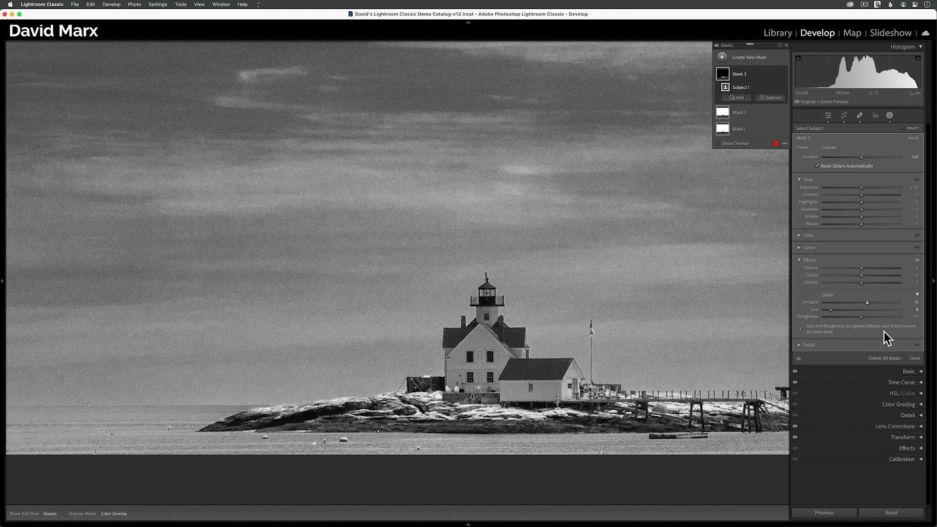
{"action": "left_click_drag", "start_coordinate": [859, 320], "coordinate": [897, 314]}
{"action": "left_click_drag", "start_coordinate": [881, 313], "coordinate": [894, 311]}
{"action": "double_click", "coordinate": [895, 315]}
- Deselect the mask, hide the panels and view the lighthouse in Before/After
{"action": "left_click", "coordinate": [702, 233]}
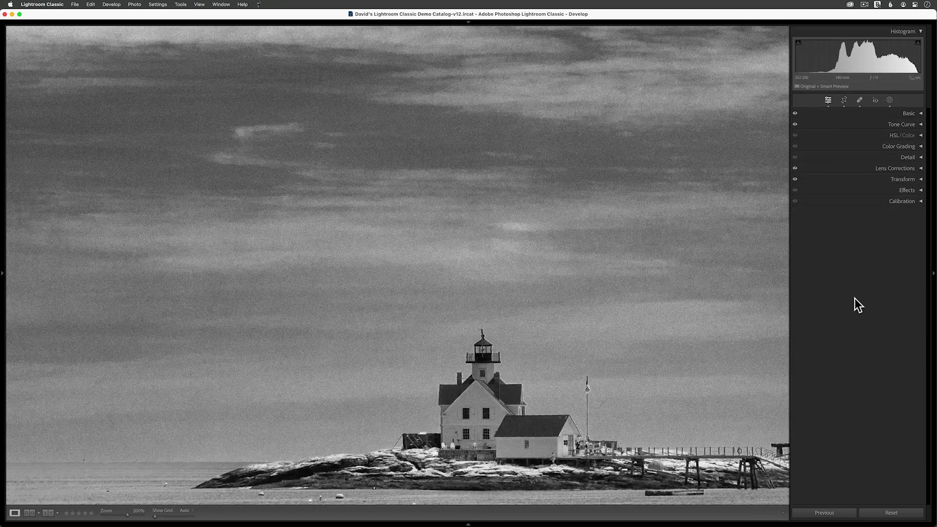
{"action": "left_click", "coordinate": [933, 275]}
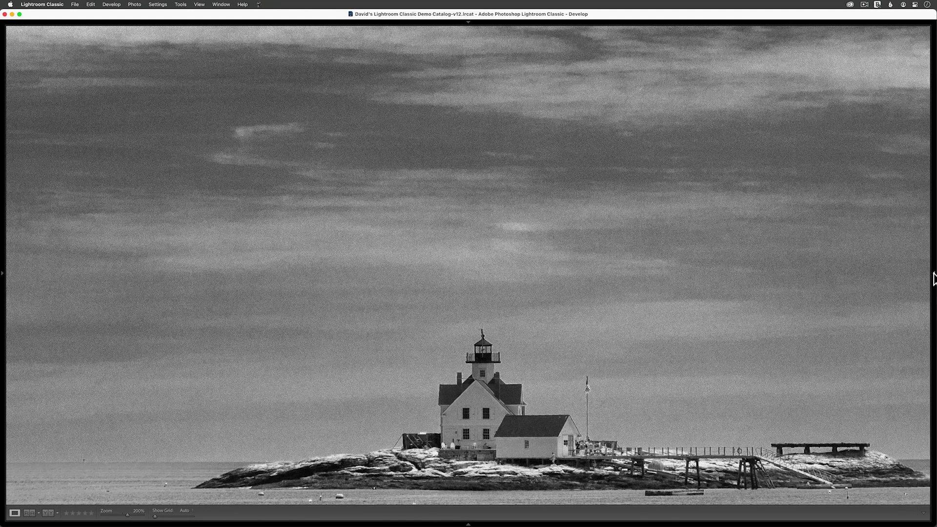
{"action": "key", "text": "y"}
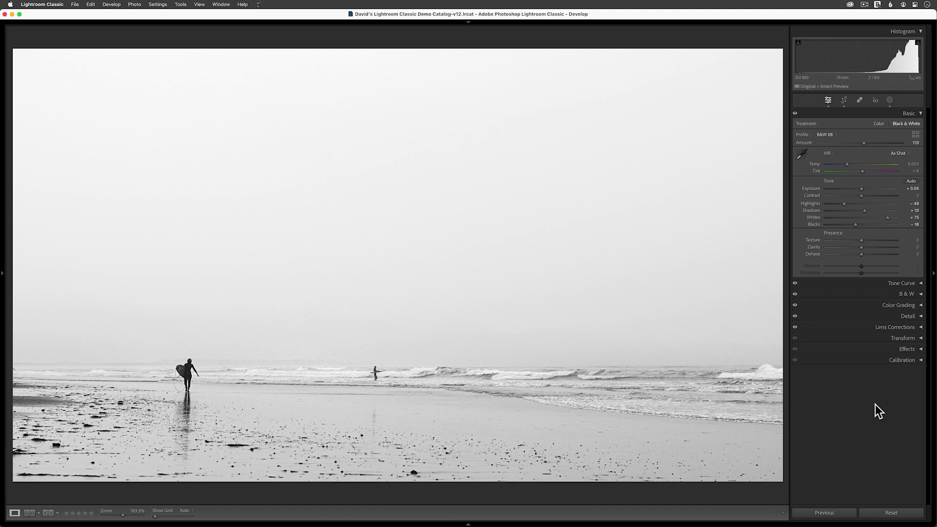
- Create a Luminance Range mask on the surfer photo and set its Grain Amount to 100
{"action": "left_click", "coordinate": [900, 110]}
{"action": "left_click", "coordinate": [890, 100]}
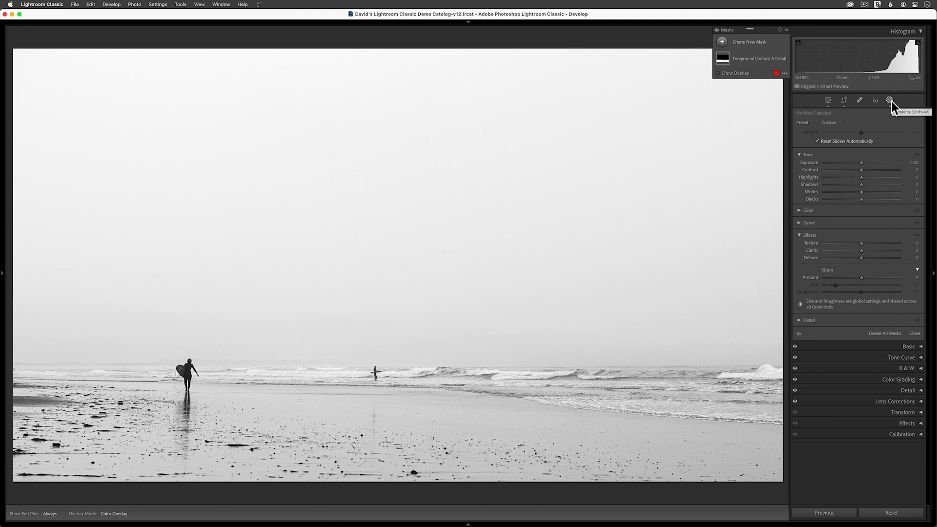
{"action": "left_click", "coordinate": [754, 43]}
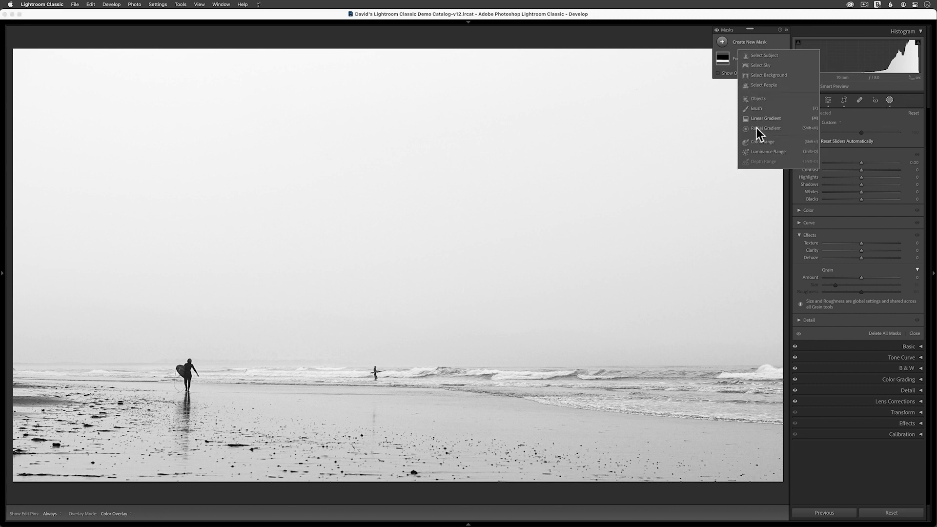
{"action": "left_click", "coordinate": [768, 150]}
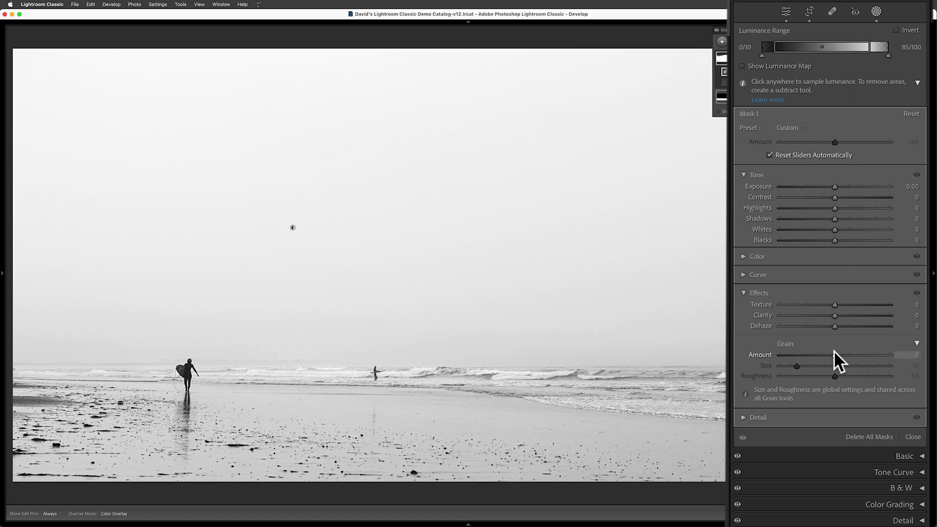
{"action": "left_click_drag", "start_coordinate": [833, 350], "coordinate": [912, 355]}
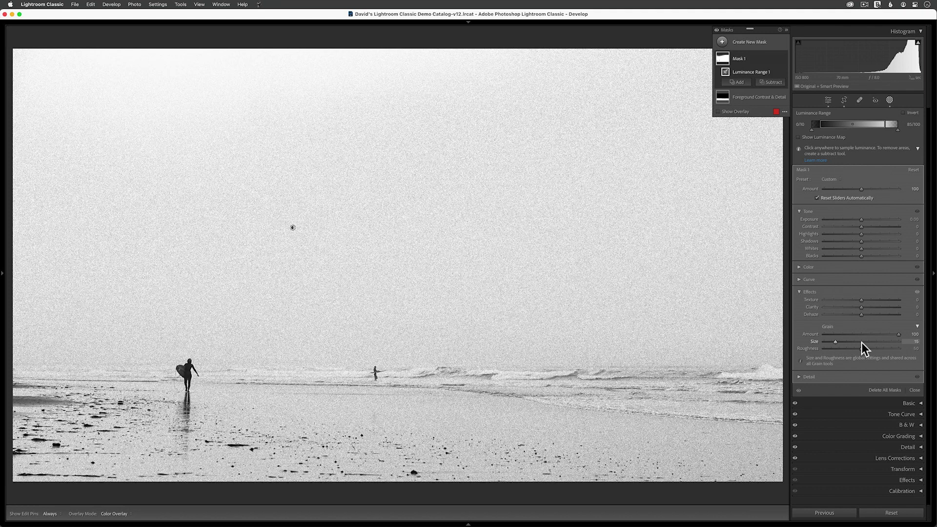
- Show the luminance mask overlay in Image on Black mode
{"action": "left_click", "coordinate": [784, 112]}
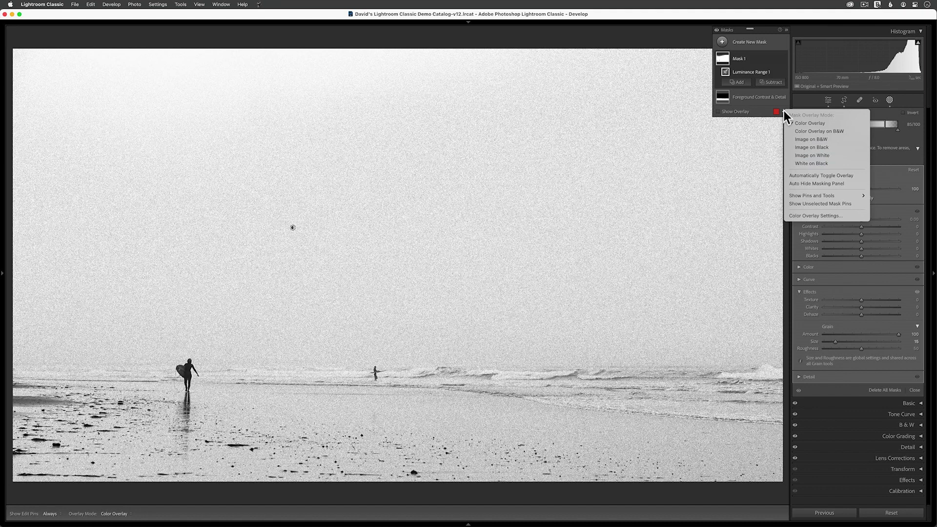
{"action": "left_click", "coordinate": [804, 147]}
{"action": "left_click", "coordinate": [737, 112]}
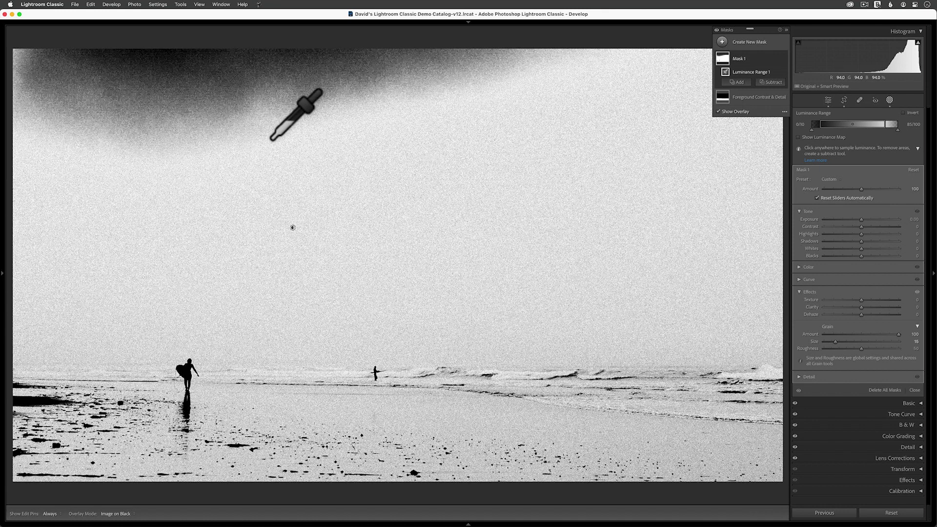
- Hide the overlay and zoom in to inspect the grain over the sky and surfer
{"action": "left_click", "coordinate": [735, 113]}
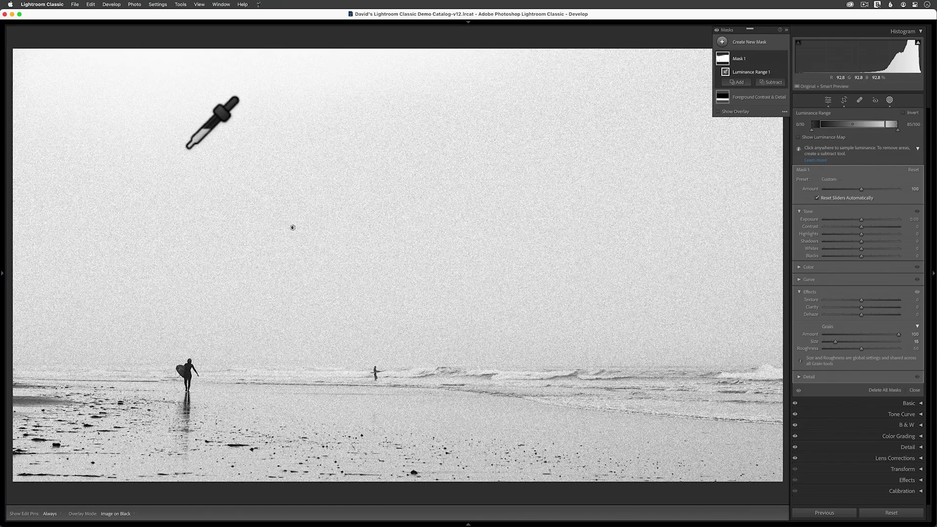
{"action": "left_click", "coordinate": [241, 79]}
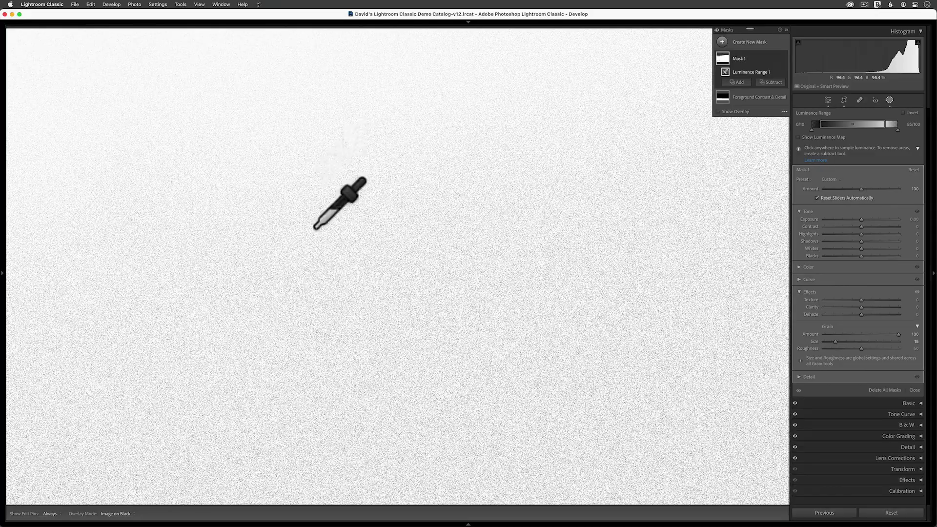
{"action": "left_click_drag", "start_coordinate": [373, 422], "coordinate": [526, 249]}
{"action": "left_click", "coordinate": [226, 100]}
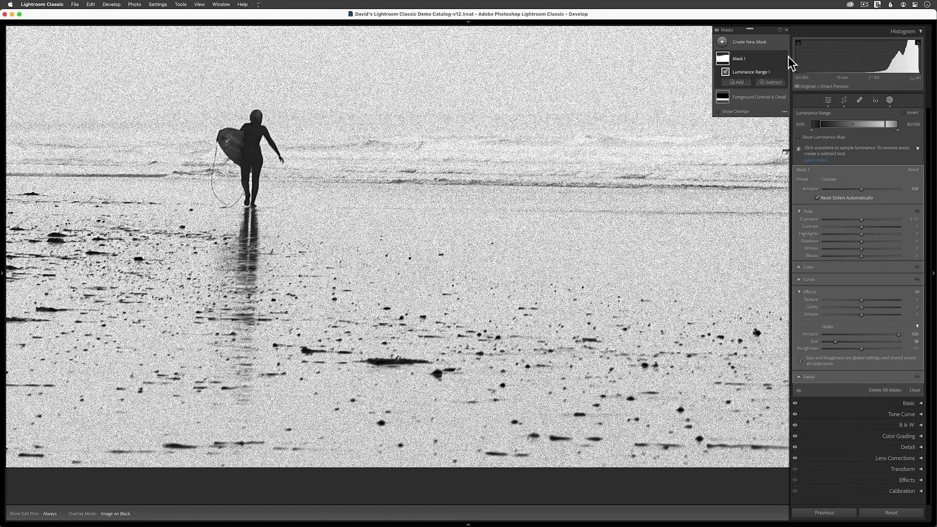
- Toggle Mask 1 and Luminance Range 1 on and off to compare the photo with and without grain
{"action": "left_click", "coordinate": [784, 57]}
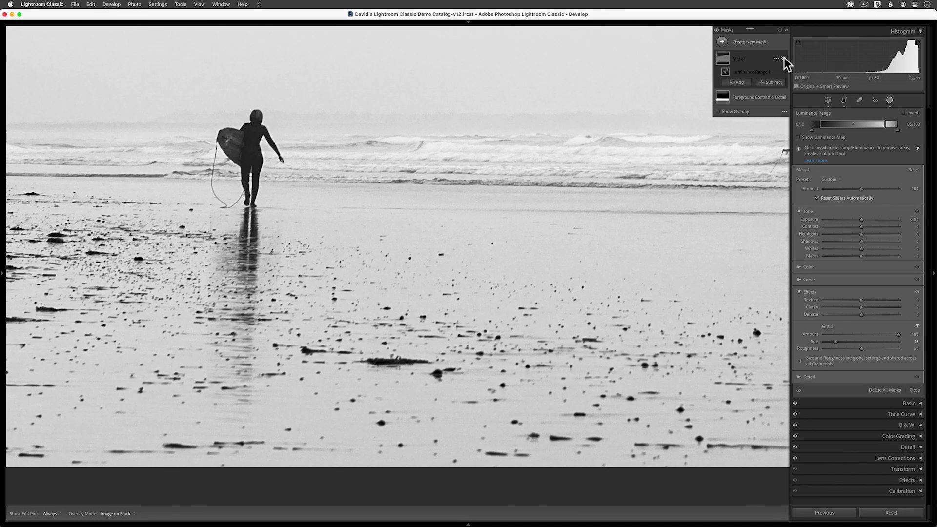
{"action": "left_click", "coordinate": [783, 57]}
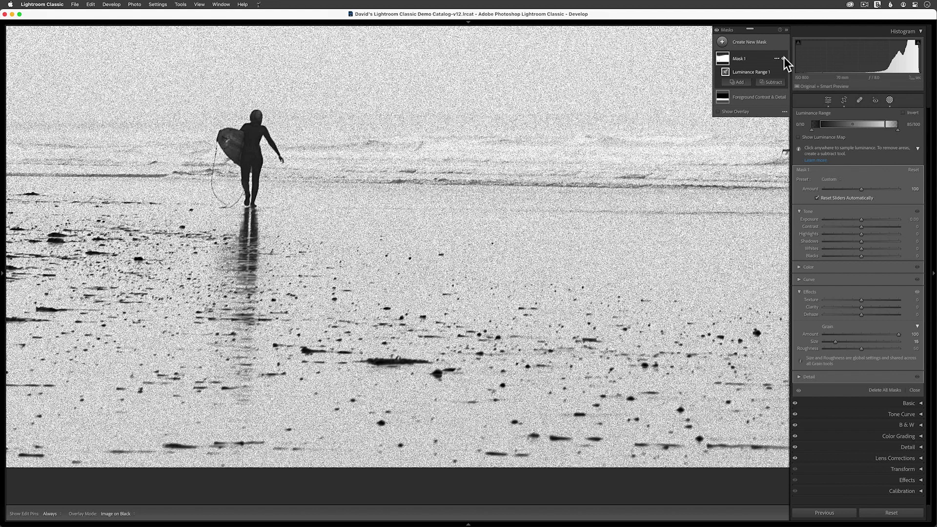
{"action": "left_click", "coordinate": [783, 57]}
{"action": "left_click", "coordinate": [784, 57]}
{"action": "left_click", "coordinate": [782, 72]}
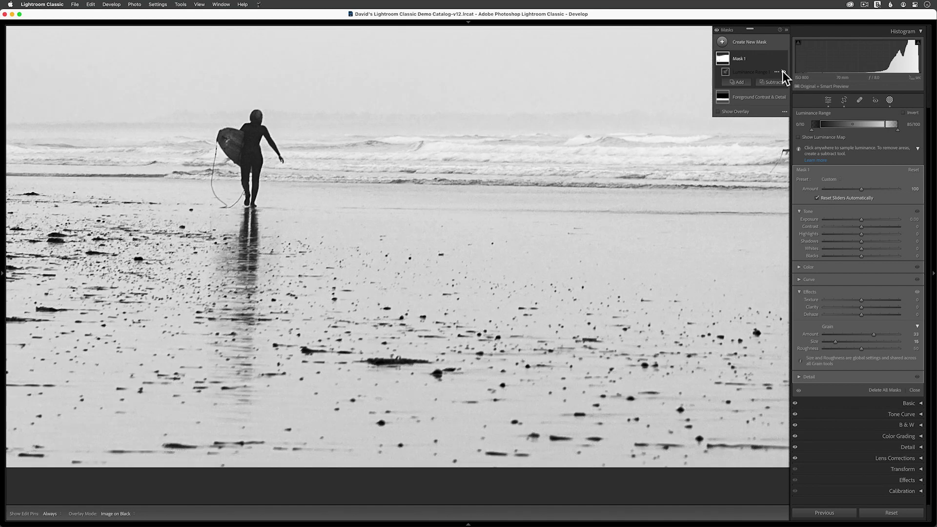
{"action": "left_click", "coordinate": [782, 71]}
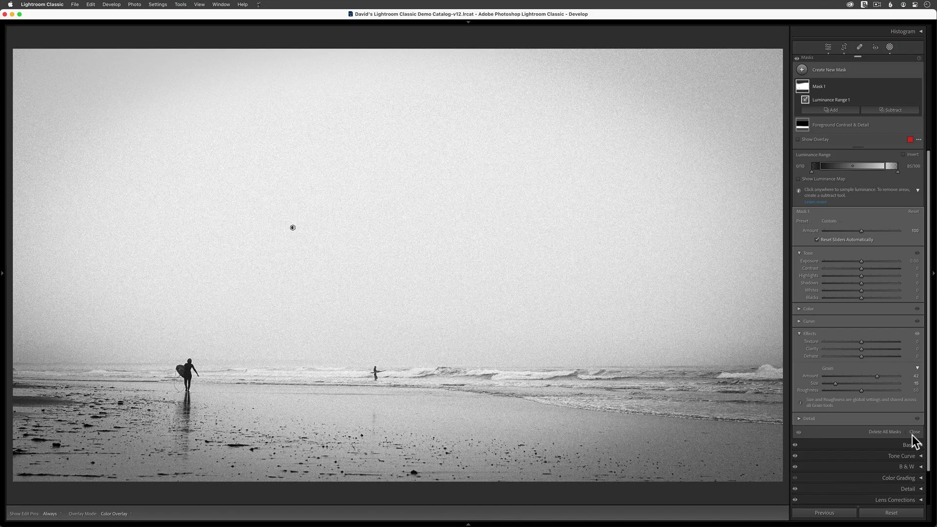
- Exit masking and view the foggy surfer photo in a Before/After Top/Bottom comparison
{"action": "left_click", "coordinate": [913, 432]}
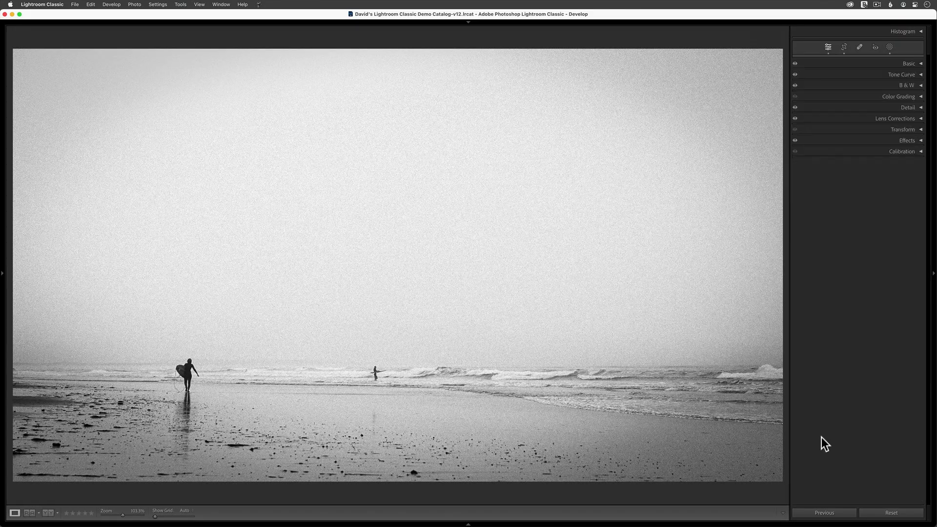
{"action": "left_click", "coordinate": [48, 513]}
{"action": "left_click", "coordinate": [57, 513]}
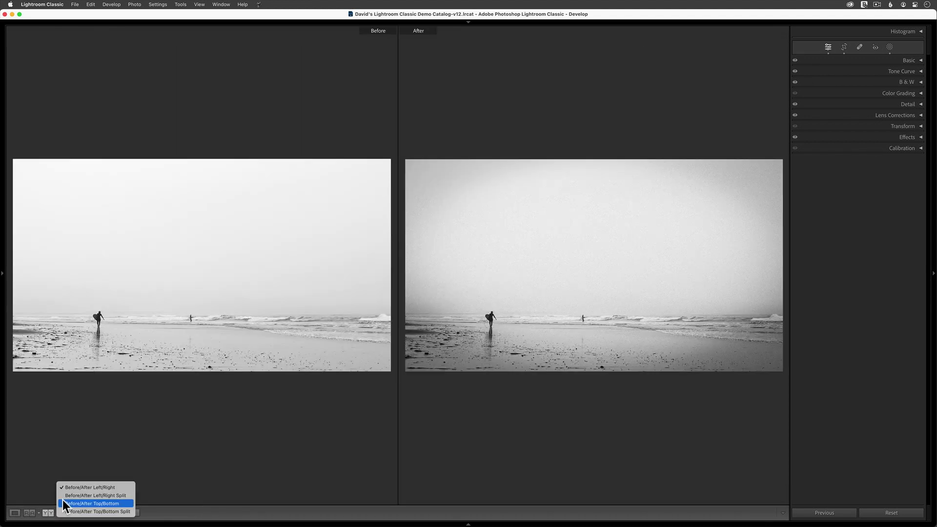
{"action": "left_click", "coordinate": [63, 503]}
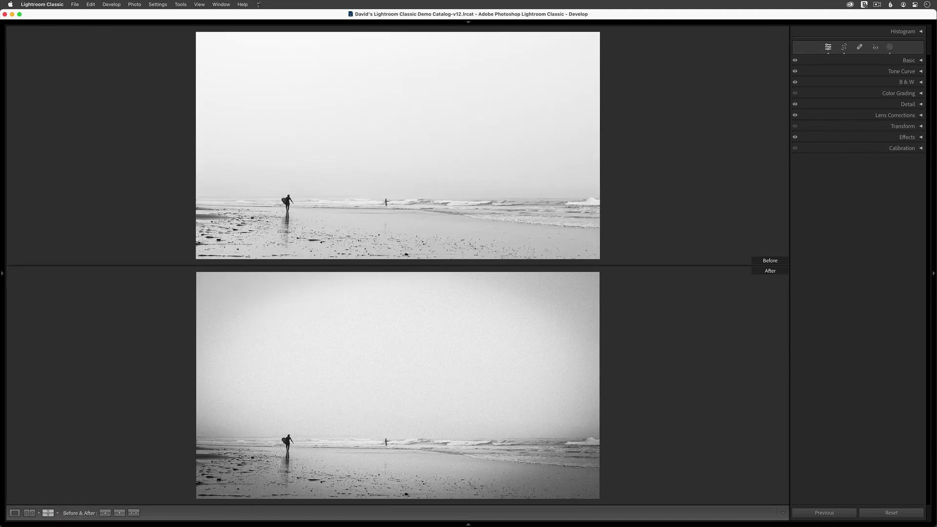